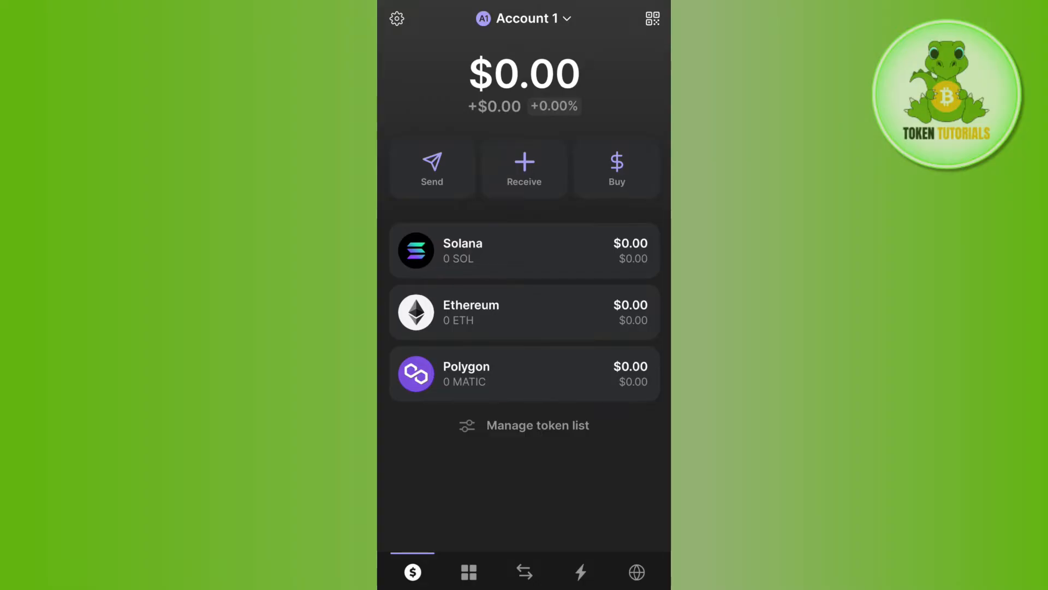
left_click(525, 571)
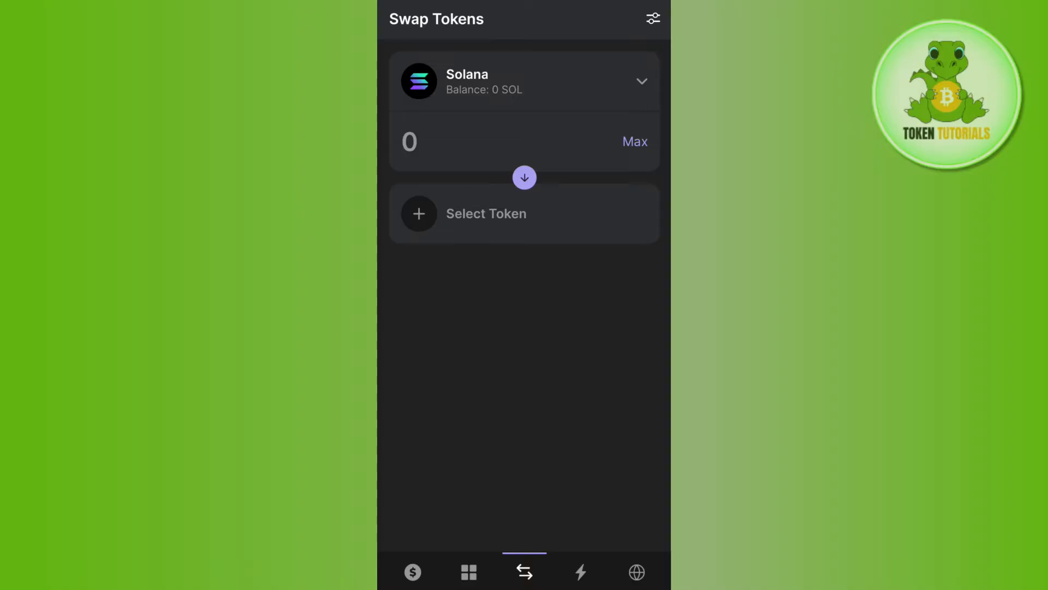
left_click(524, 81)
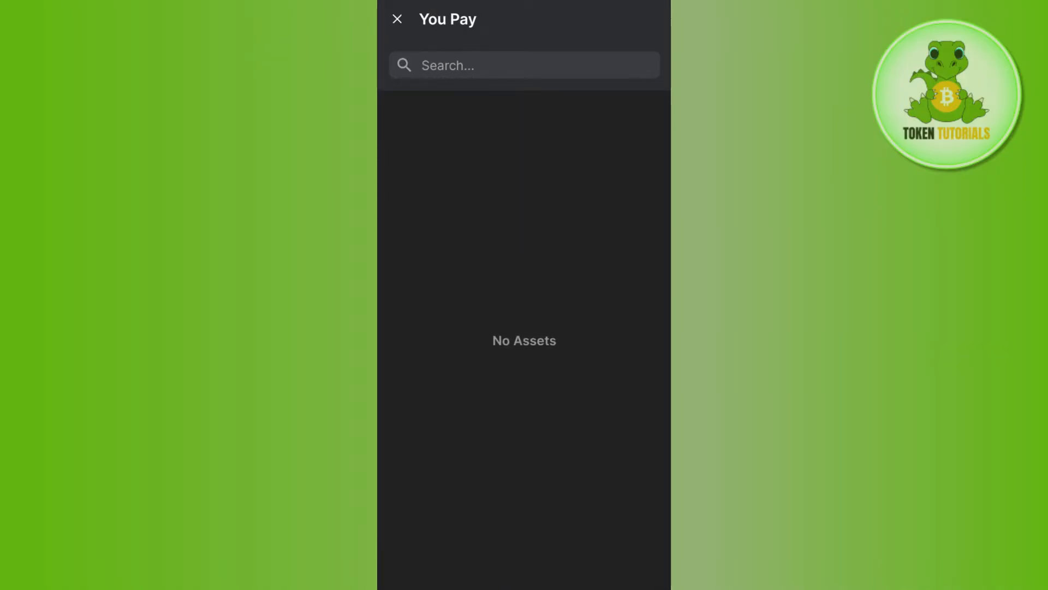
left_click(525, 65)
type("sol")
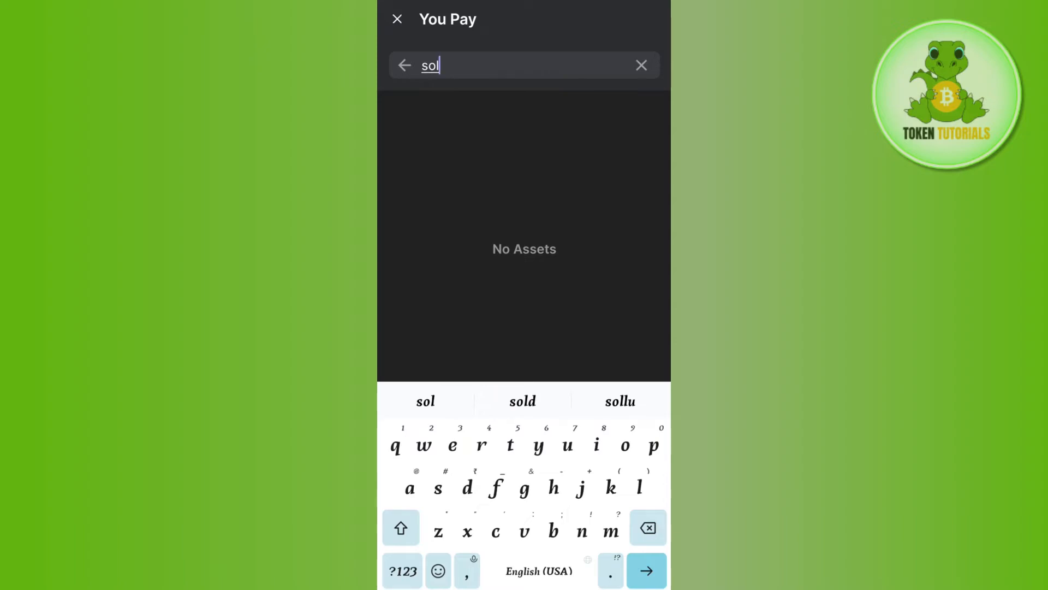
left_click(398, 19)
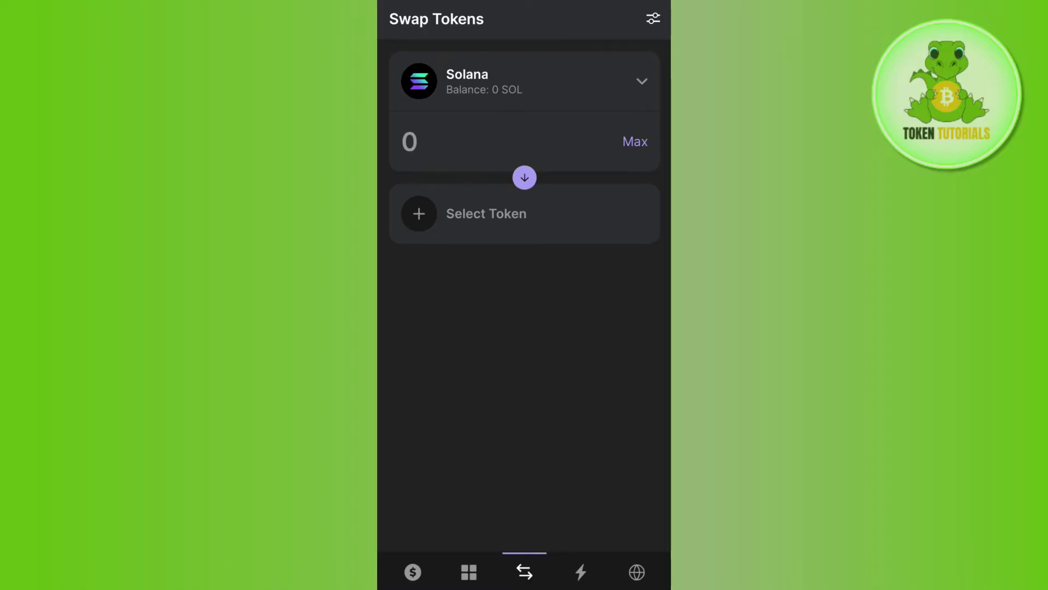
Step: Choose the receive token for the swap, opening the Solana token list
left_click(485, 213)
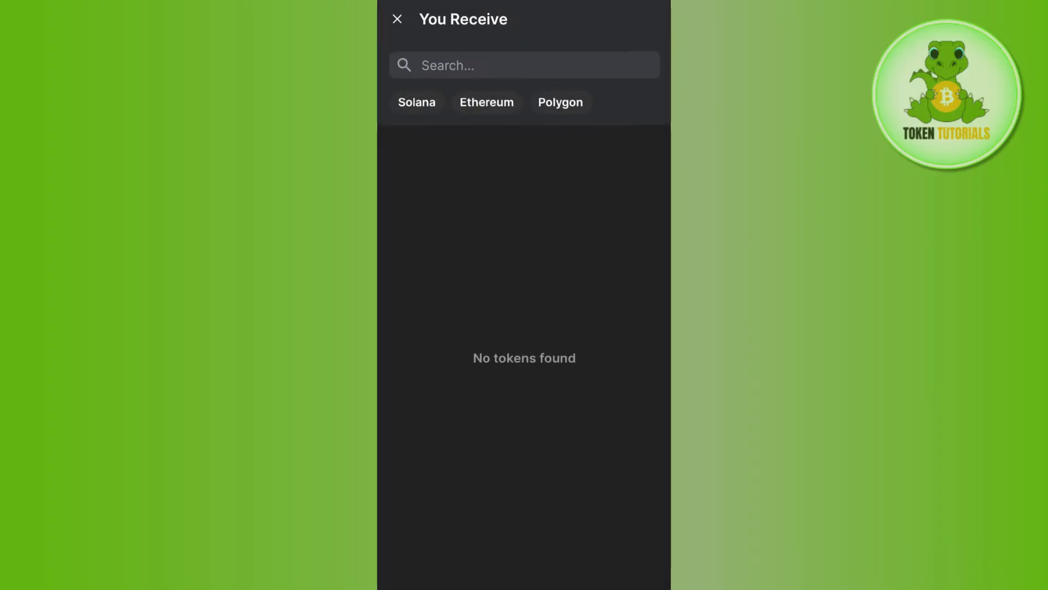
scroll(524, 328, "down", 5)
scroll(524, 328, "down", 5)
scroll(524, 327, "down", 8)
scroll(525, 328, "down", 5)
scroll(524, 327, "up", 3)
scroll(524, 328, "up", 10)
scroll(524, 328, "up", 3)
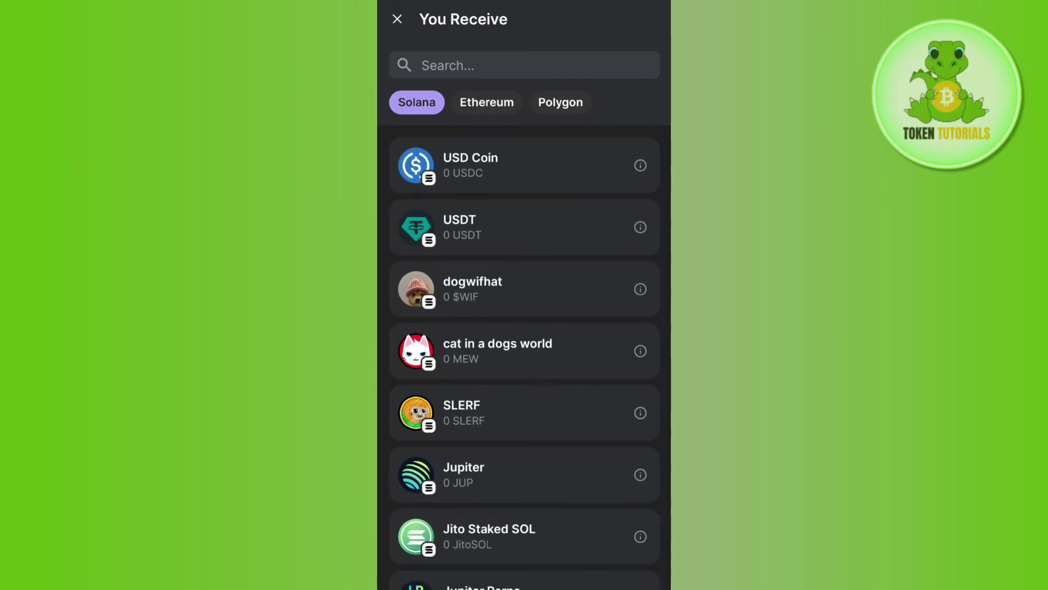
Step: Set dogwifhat ($WIF) as the receive token and enter 1 SOL to pay
left_click(525, 289)
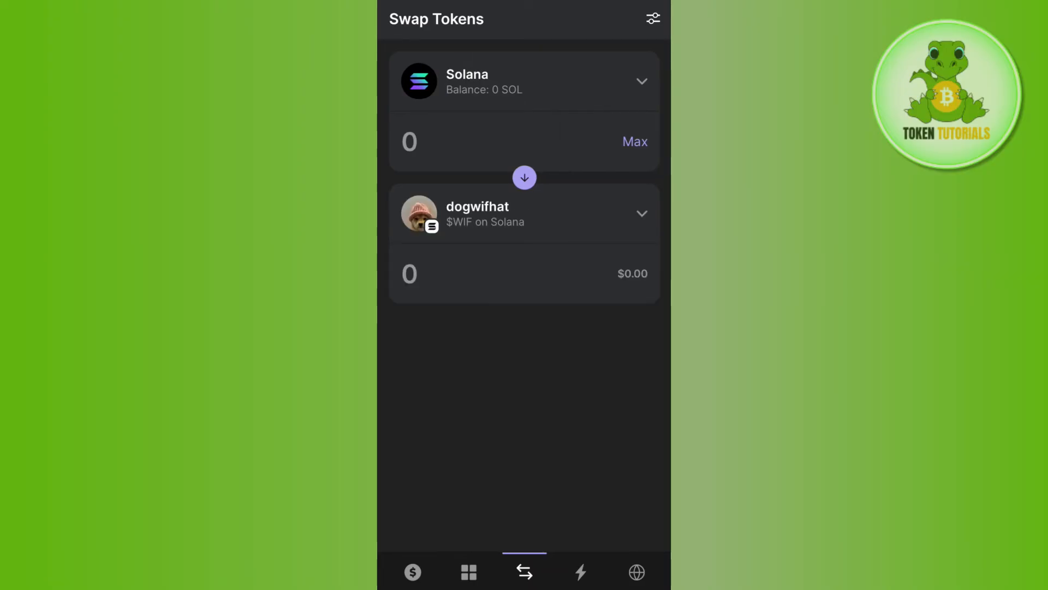
left_click(410, 141)
left_click(416, 443)
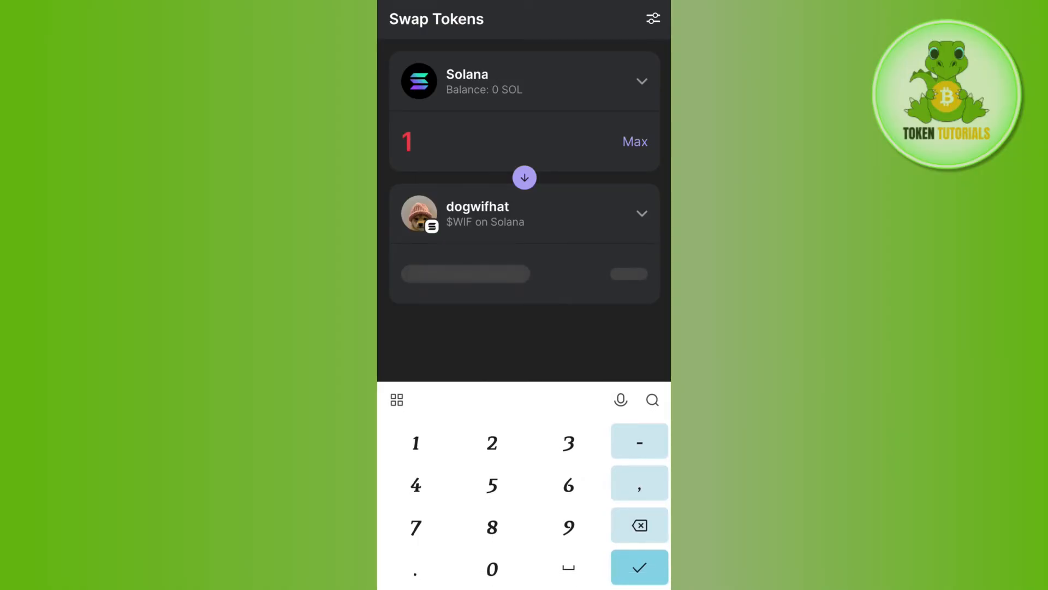
Step: Confirm the 1 SOL amount so the dogwifhat quote loads at 0.5% slippage
left_click(640, 567)
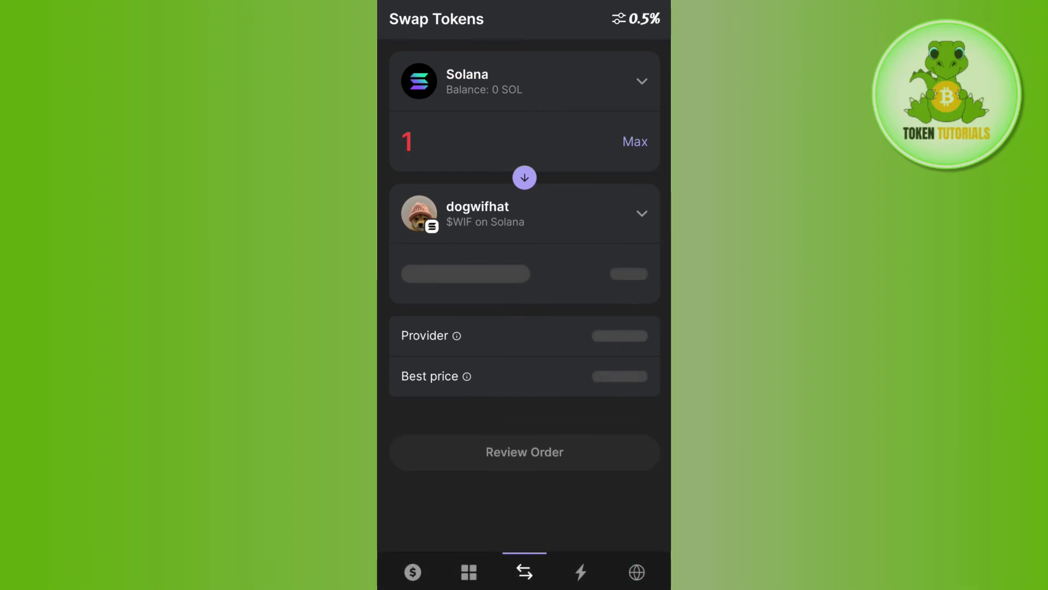